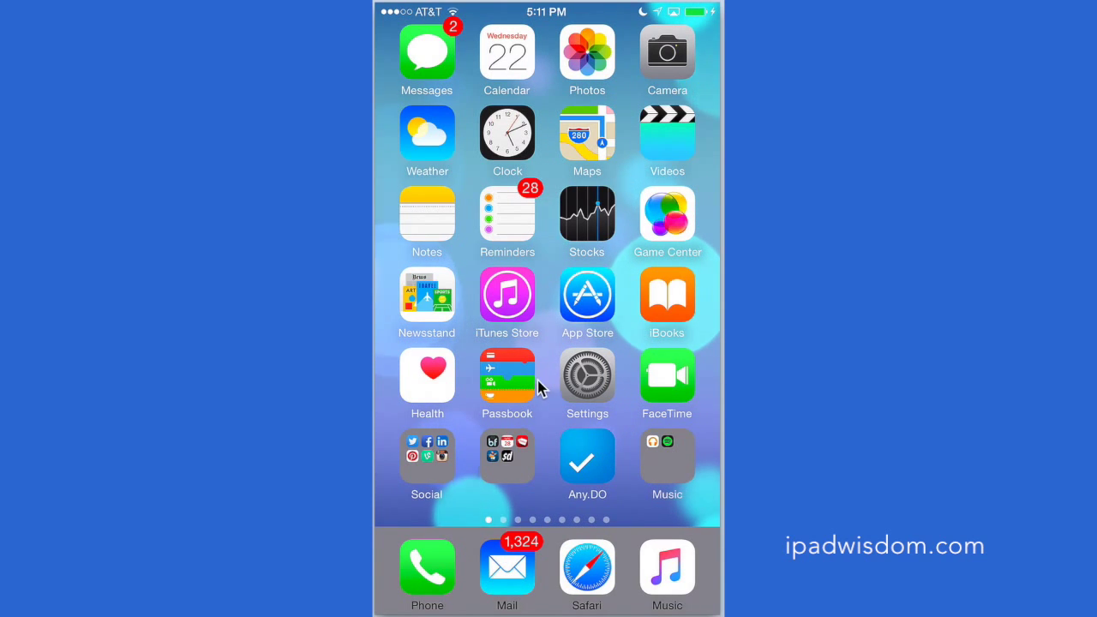
# Open the Phone app's contacts, start a new contact and enter the contact's first name
pyautogui.click(439, 580)
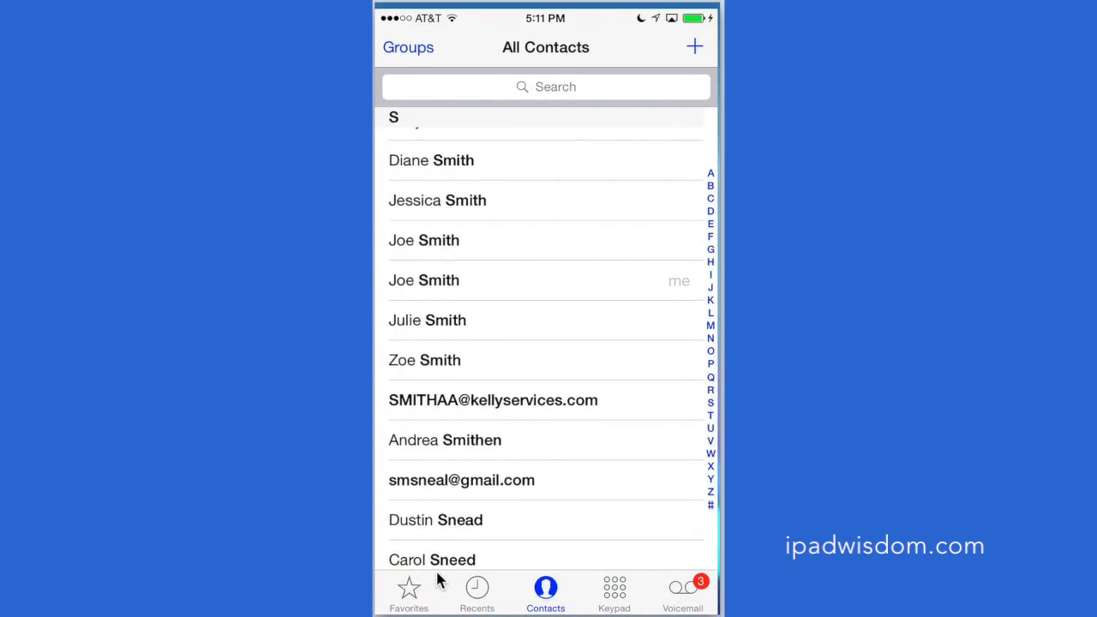
pyautogui.click(696, 43)
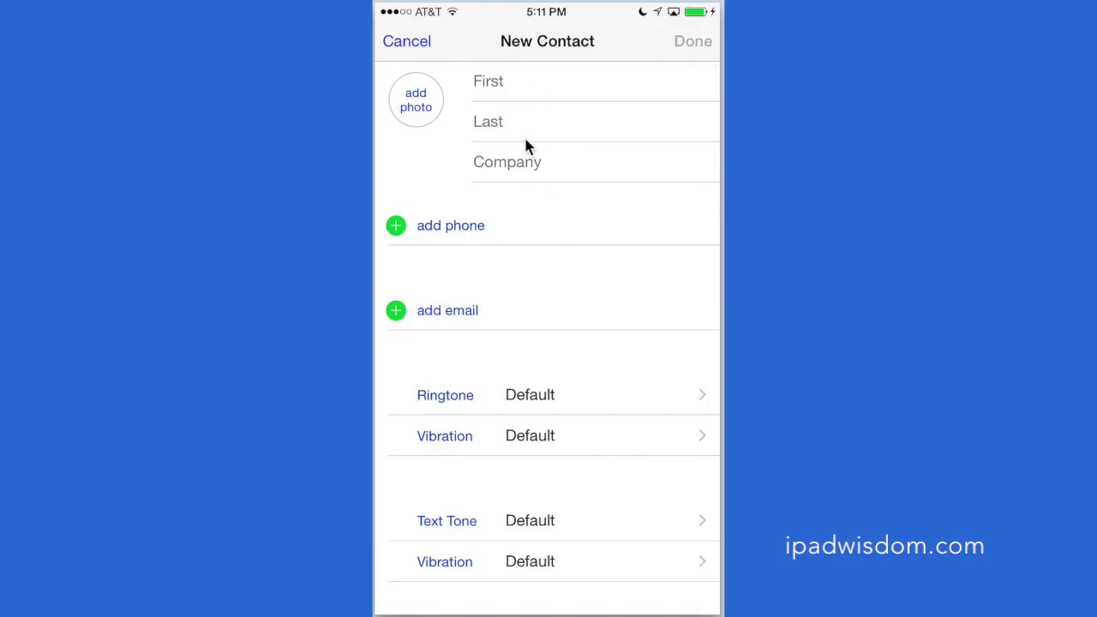
pyautogui.click(505, 95)
pyautogui.write('joe')
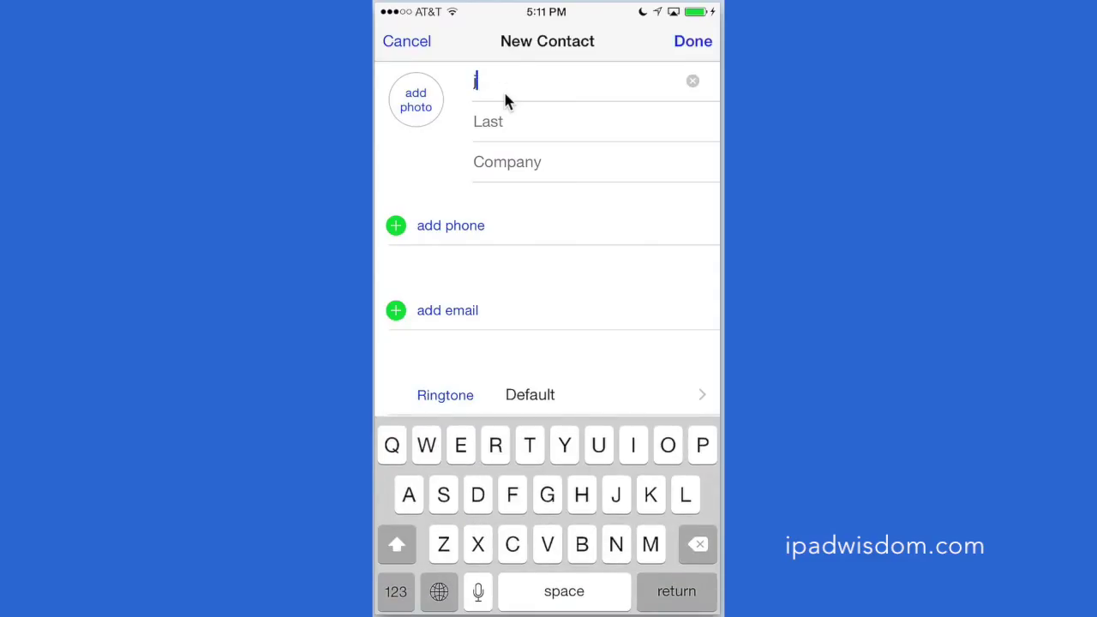
pyautogui.press('BackSpace')
pyautogui.press('BackSpace')
pyautogui.press('BackSpace')
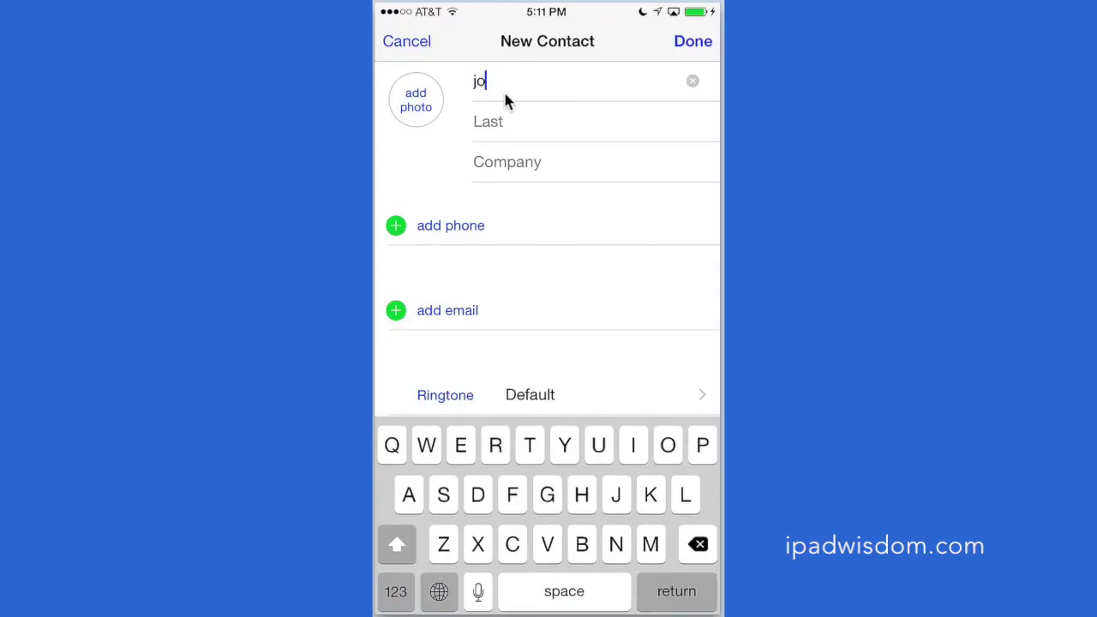
pyautogui.write('Joe')
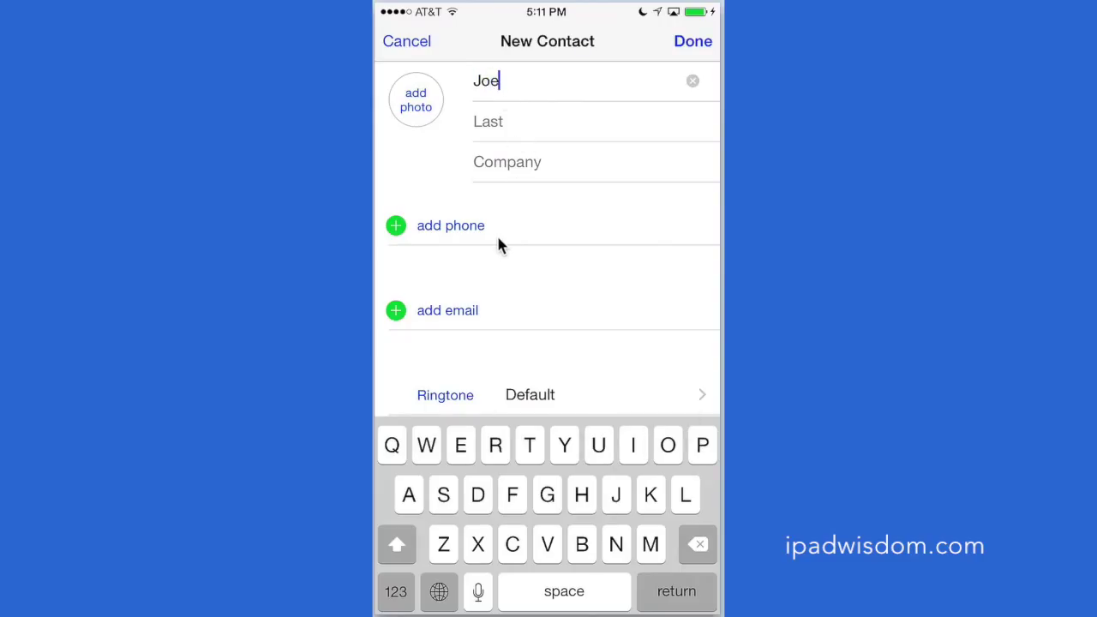
# Add a home address entry and a second address entry to the new contact
pyautogui.scroll(-1, 498, 239)
pyautogui.scroll(-10, 500, 246)
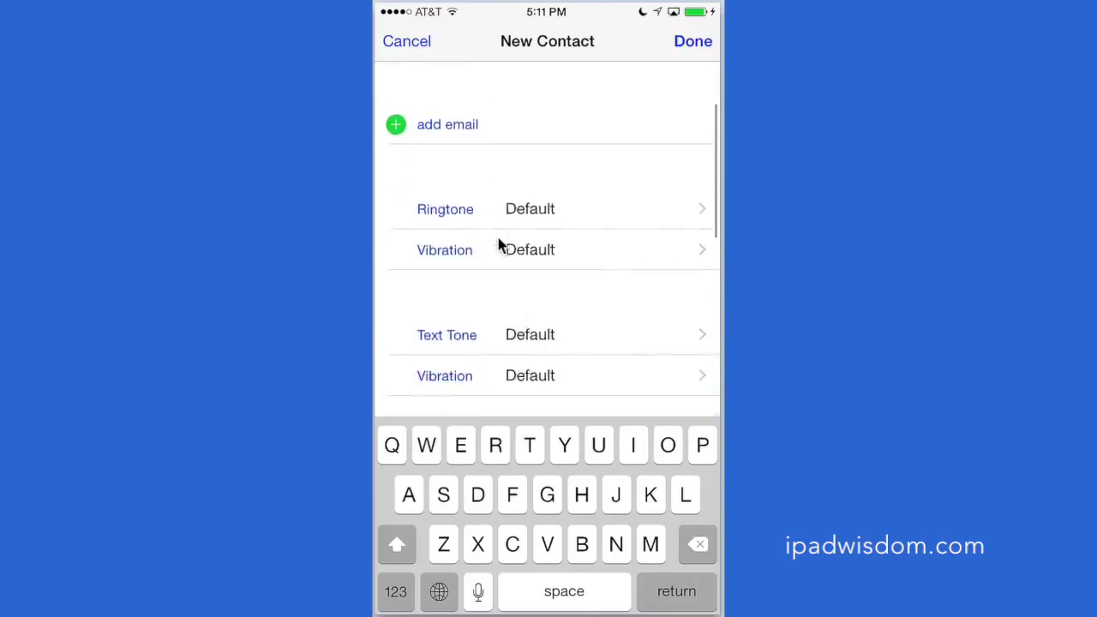
pyautogui.scroll(-5, 499, 246)
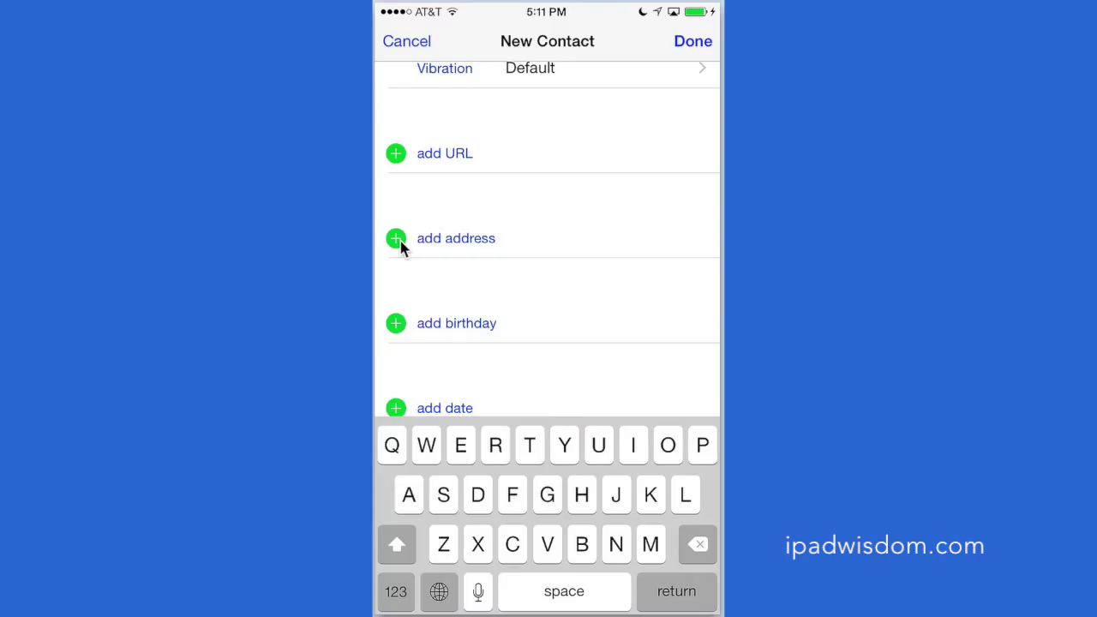
pyautogui.click(396, 239)
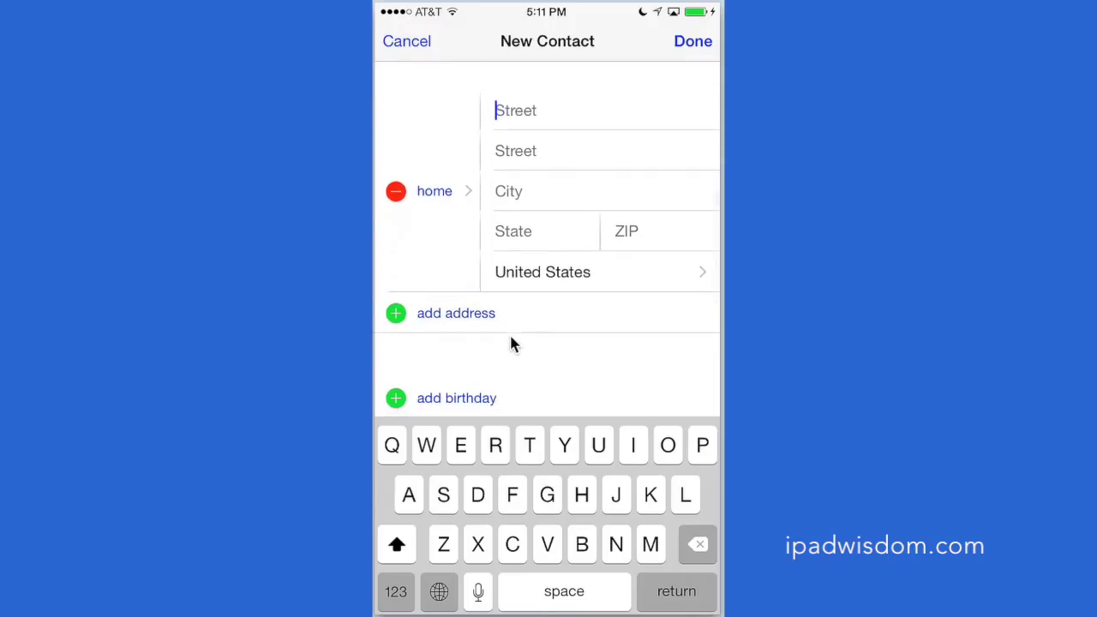
pyautogui.click(397, 315)
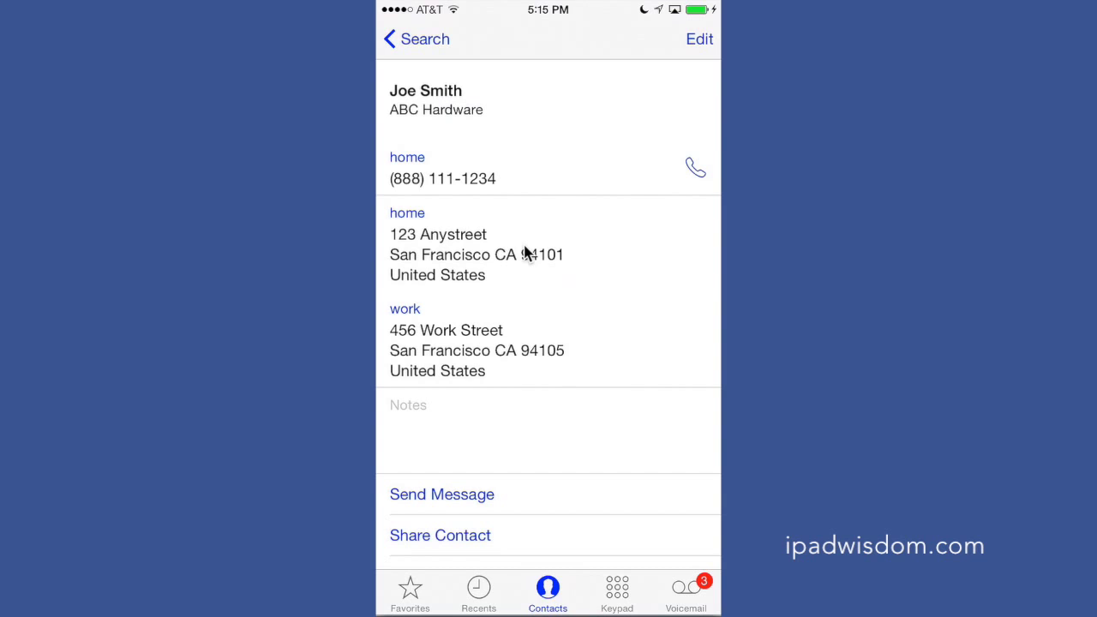
# Switch to the Settings app, open Siri's My Info contact selection and search for the owner's full name
pyautogui.press('super+shift+h')
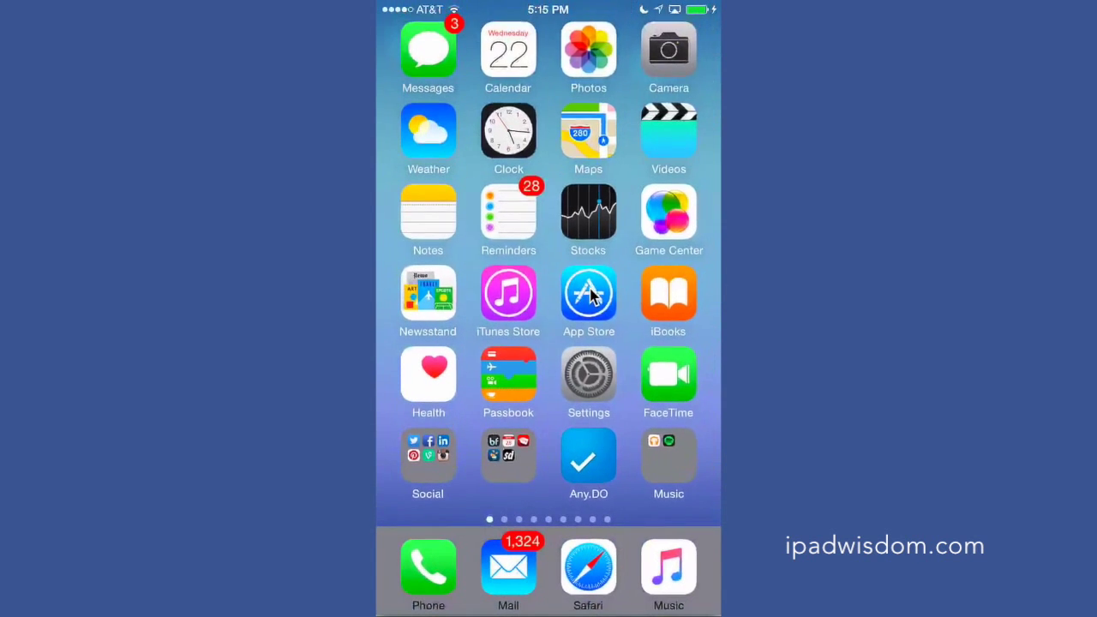
pyautogui.click(592, 390)
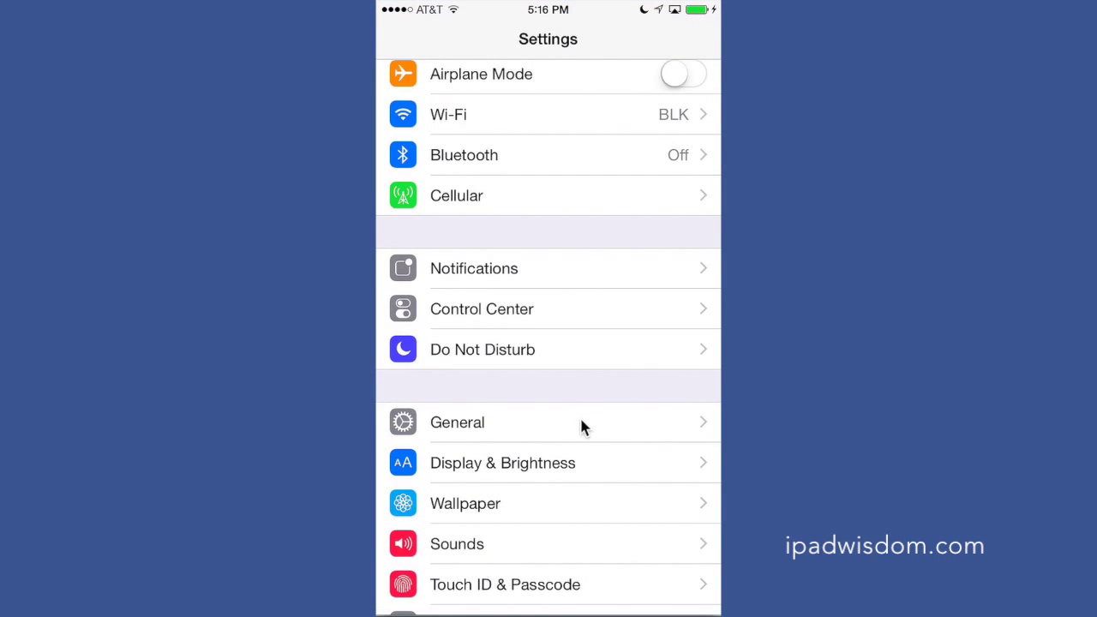
pyautogui.click(582, 422)
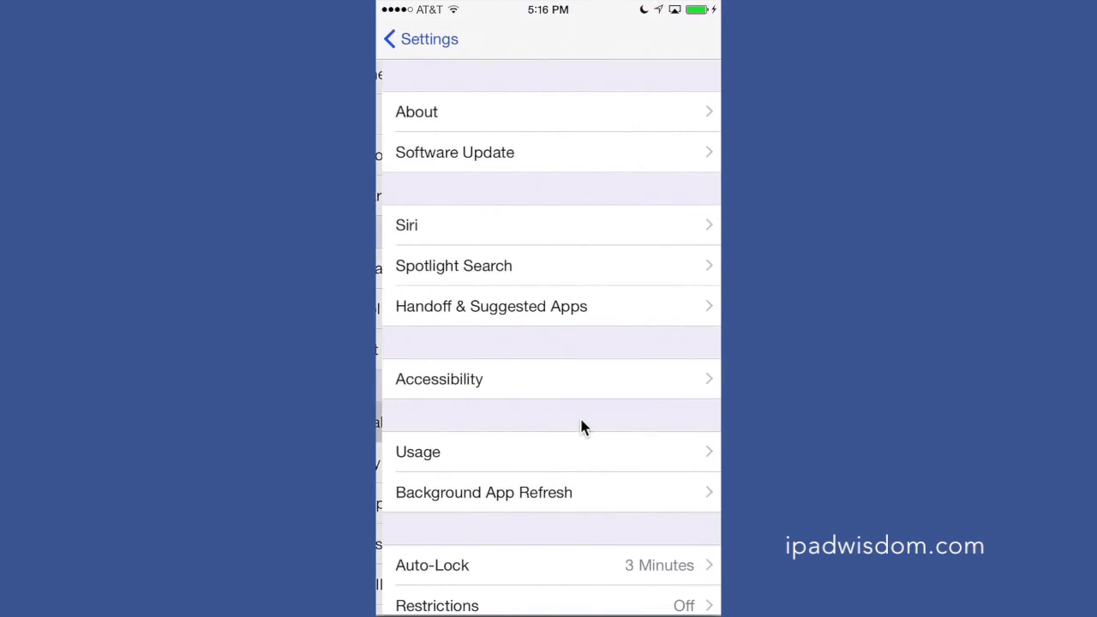
pyautogui.click(512, 229)
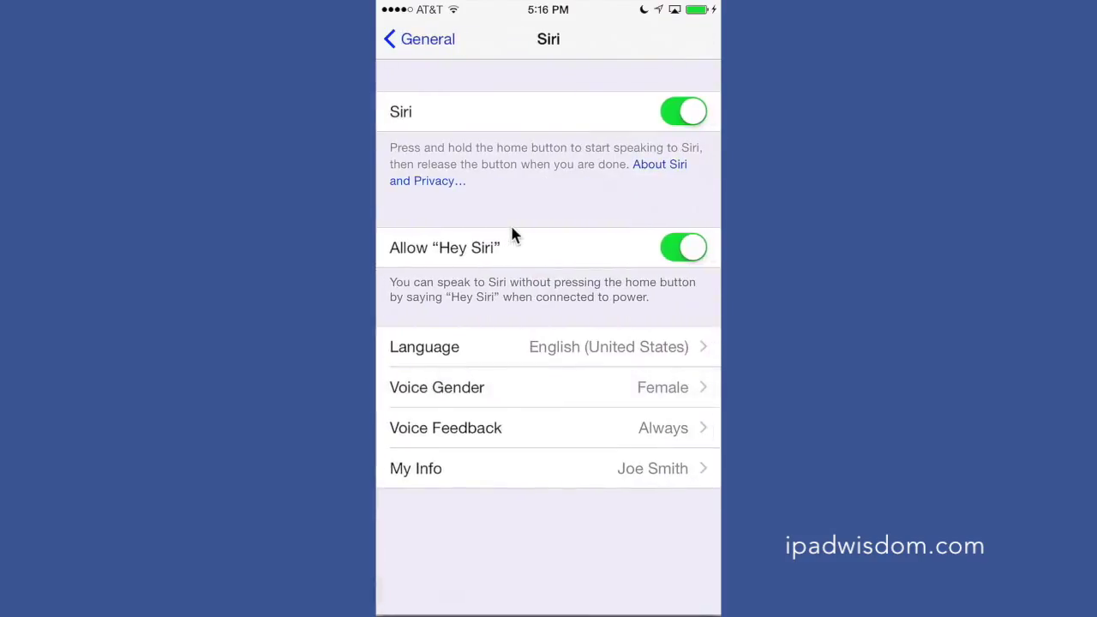
pyautogui.click(478, 470)
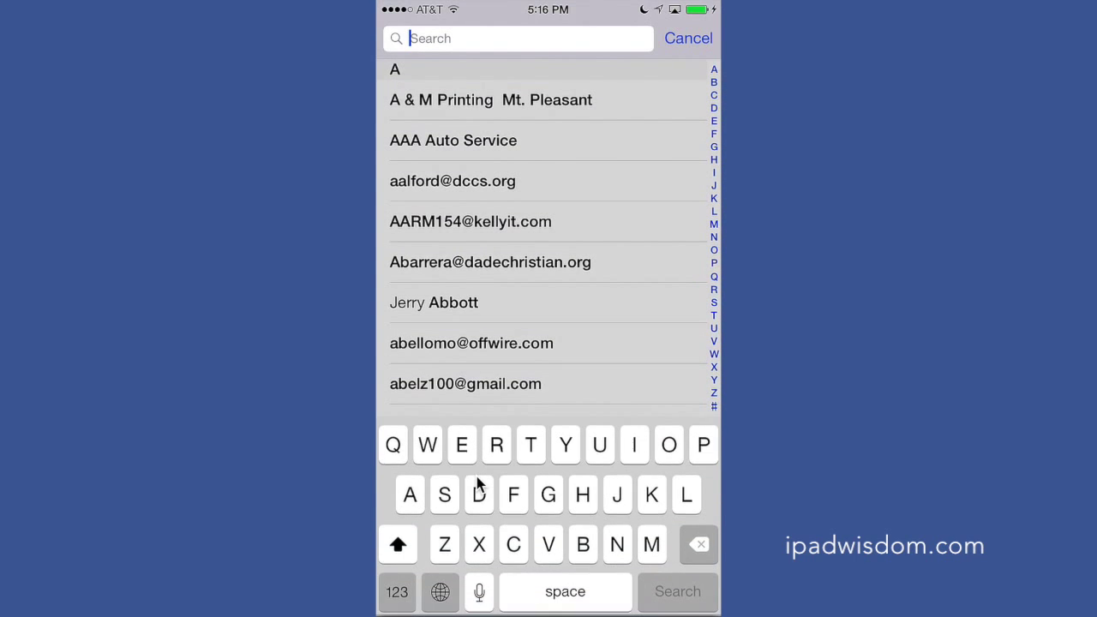
pyautogui.write('Joe')
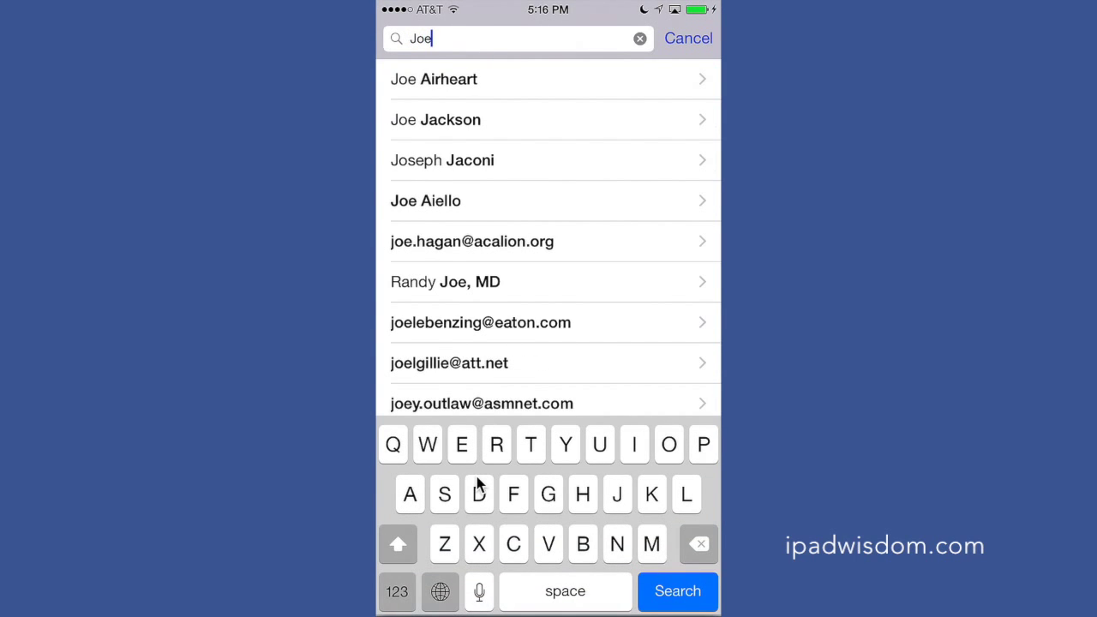
pyautogui.write(' smi')
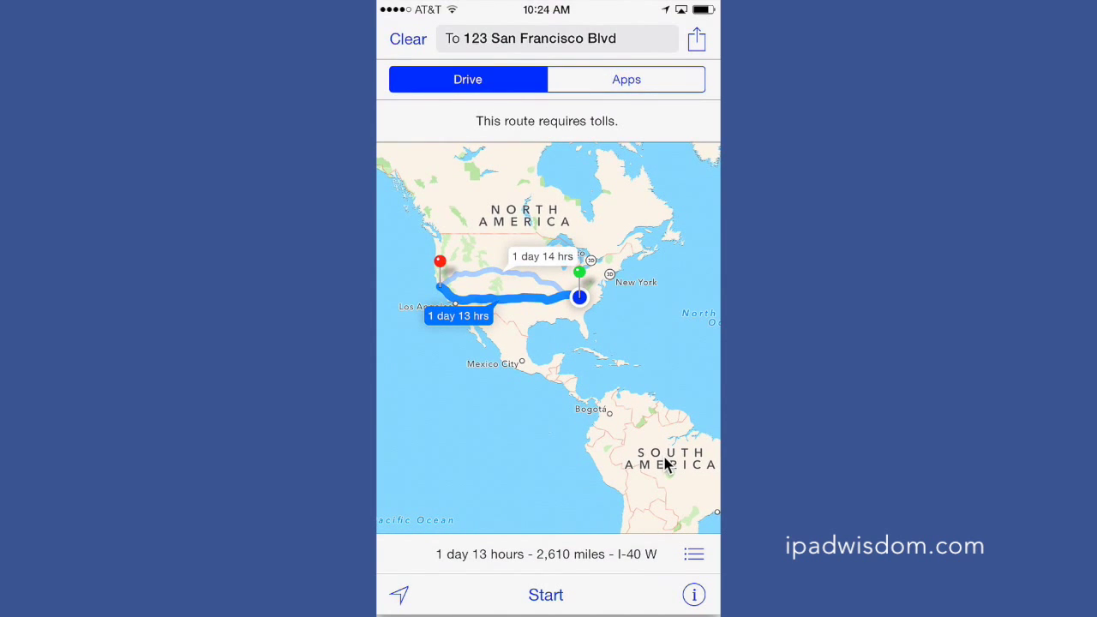
# Switch to the Phone app, search the contacts for the owner's full name and open that contact card
pyautogui.press('super+shift+h')
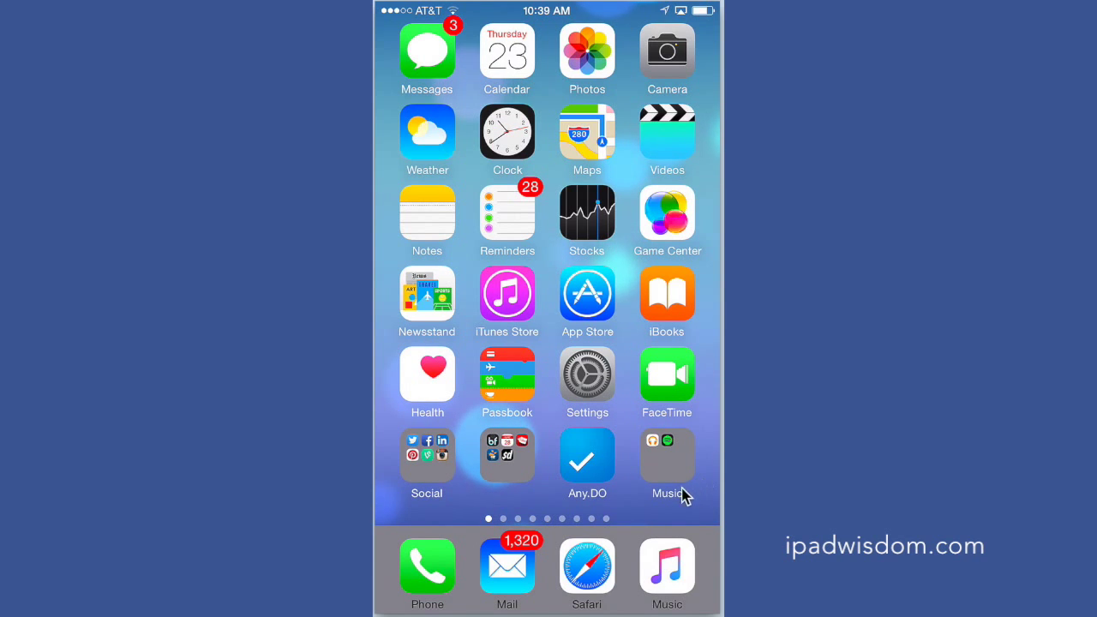
pyautogui.click(426, 586)
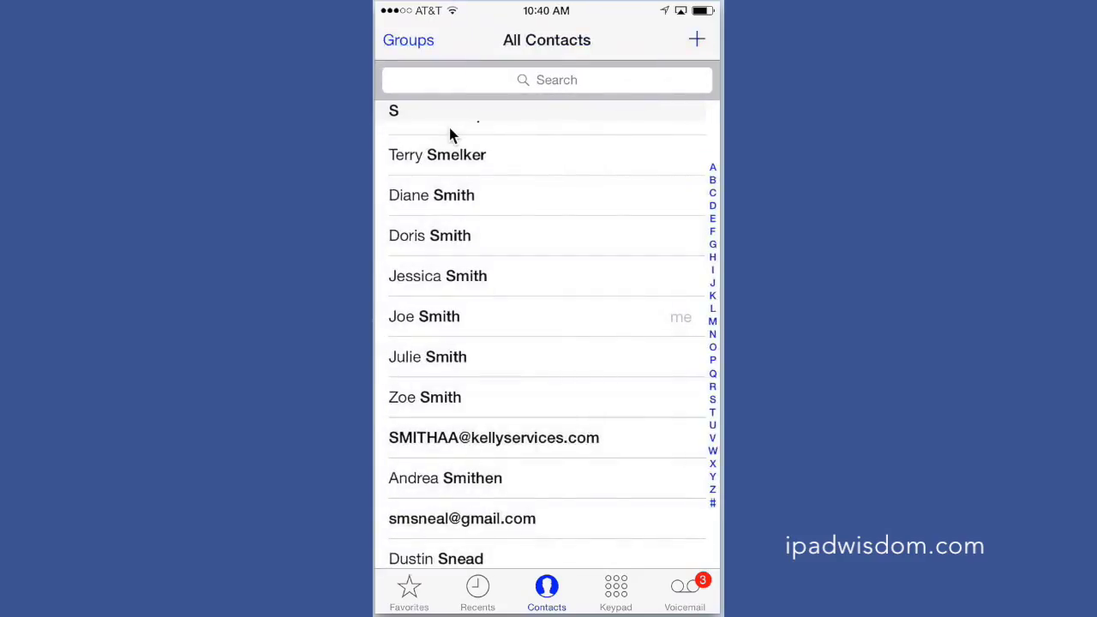
pyautogui.write('J')
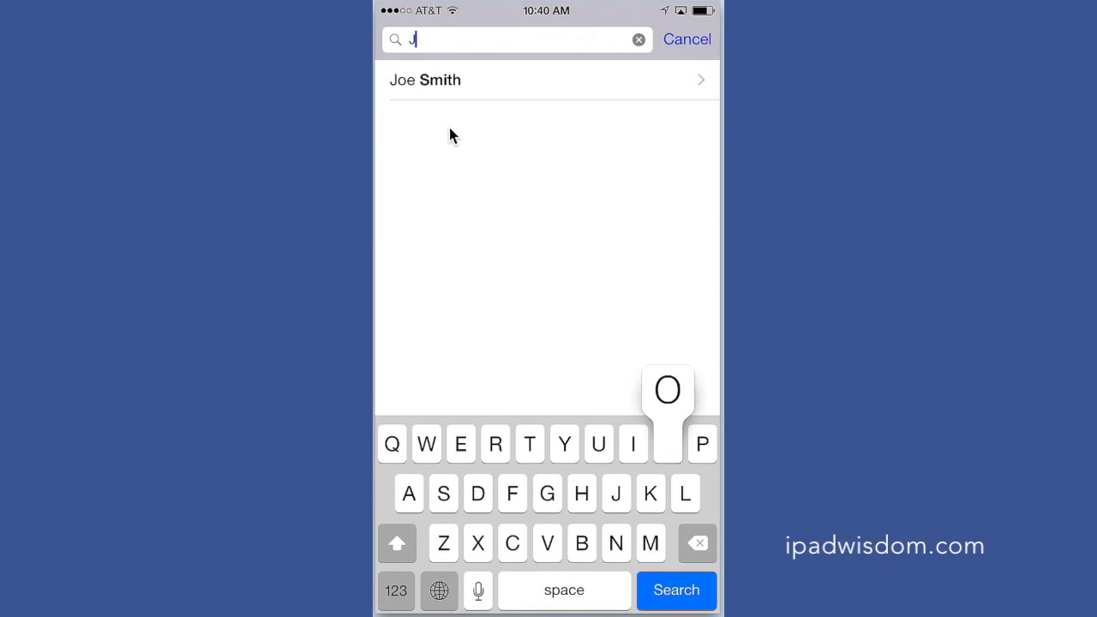
pyautogui.write('oe sm')
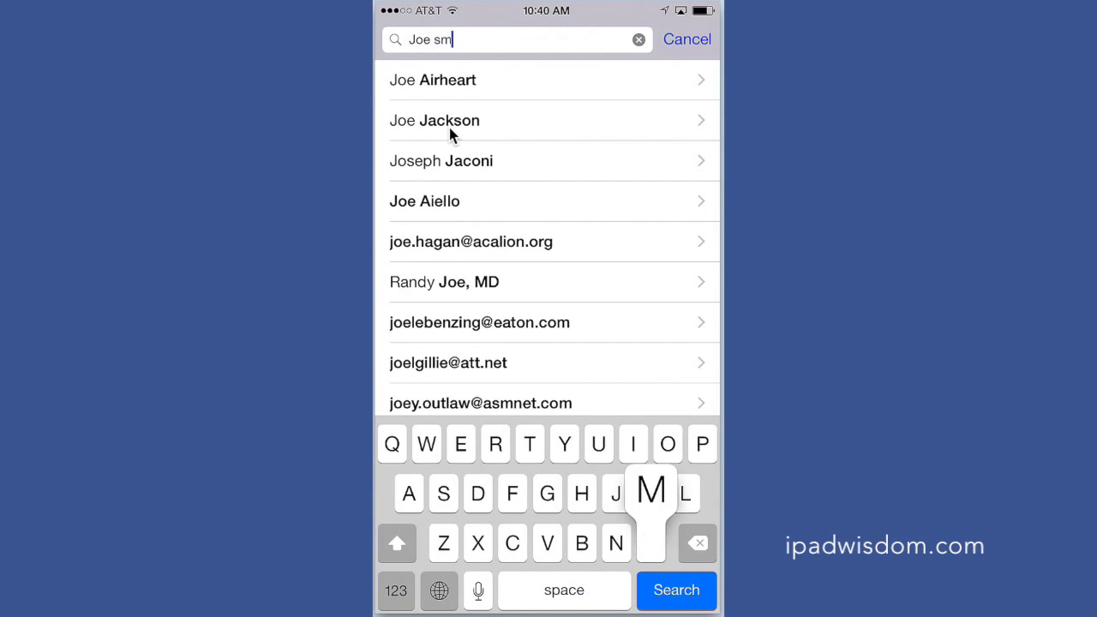
pyautogui.write('ith')
pyautogui.click(425, 80)
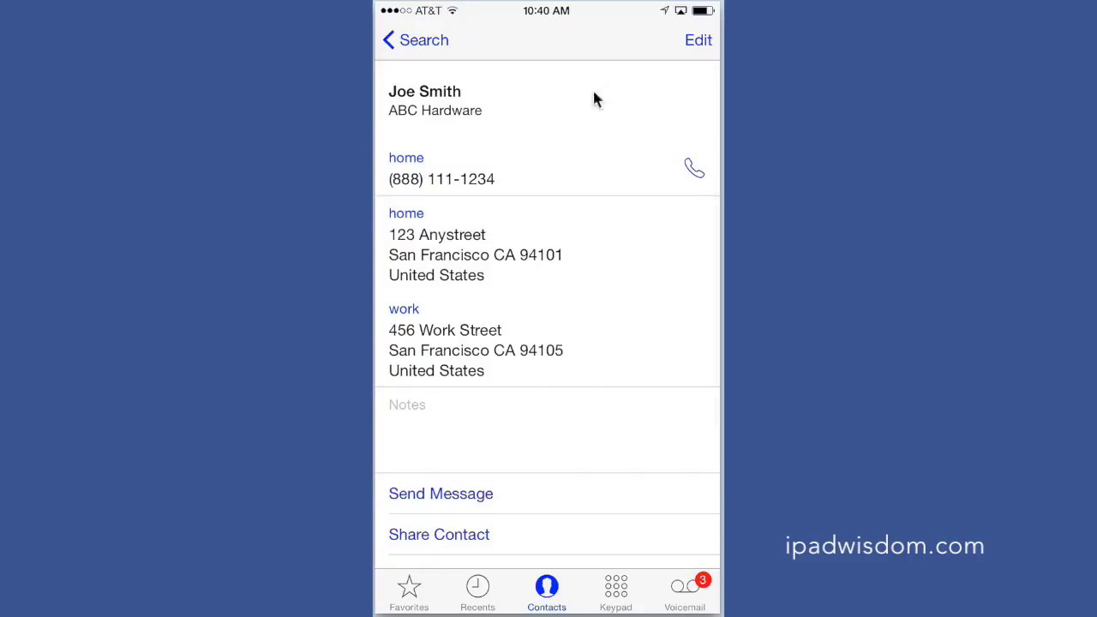
# Edit the owner's contact card and add a related name entry with the label mother
pyautogui.click(699, 41)
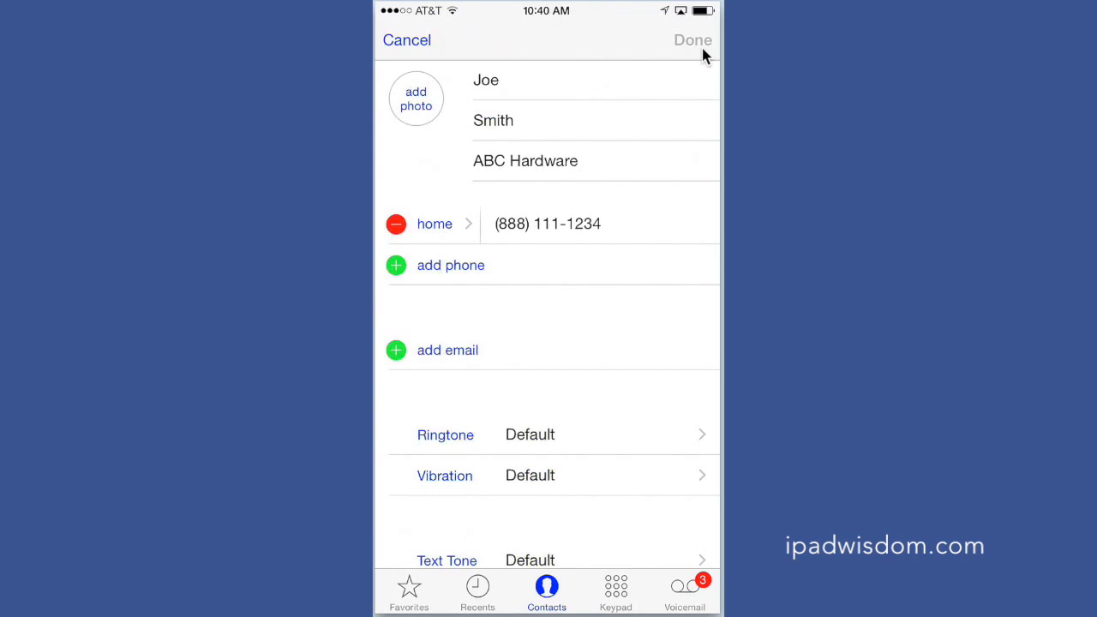
pyautogui.scroll(-10, 701, 45)
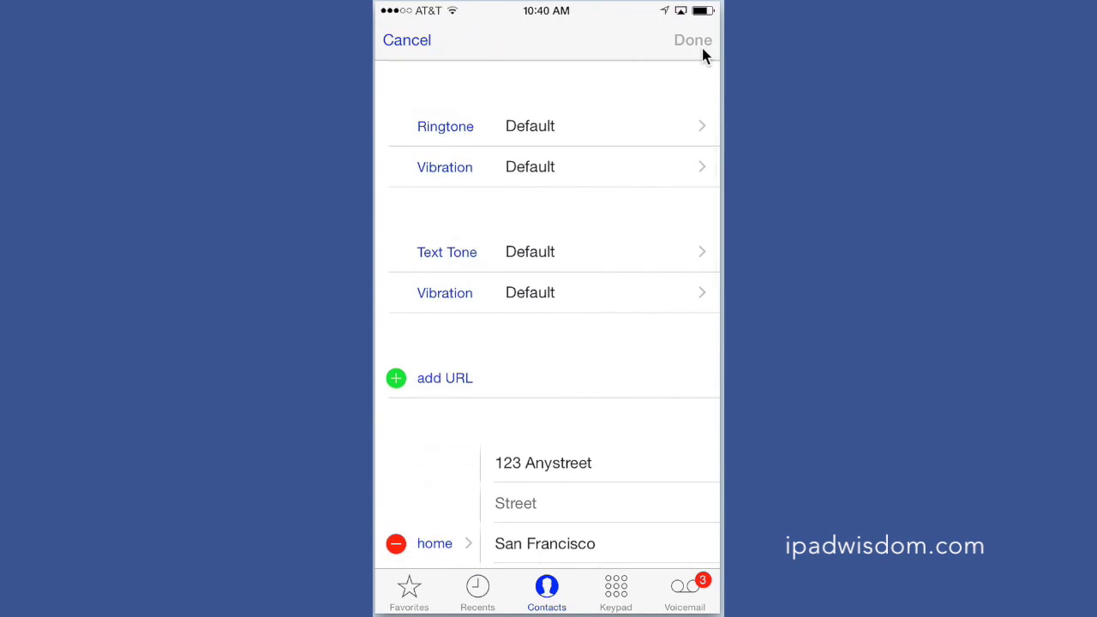
pyautogui.scroll(-5, 703, 49)
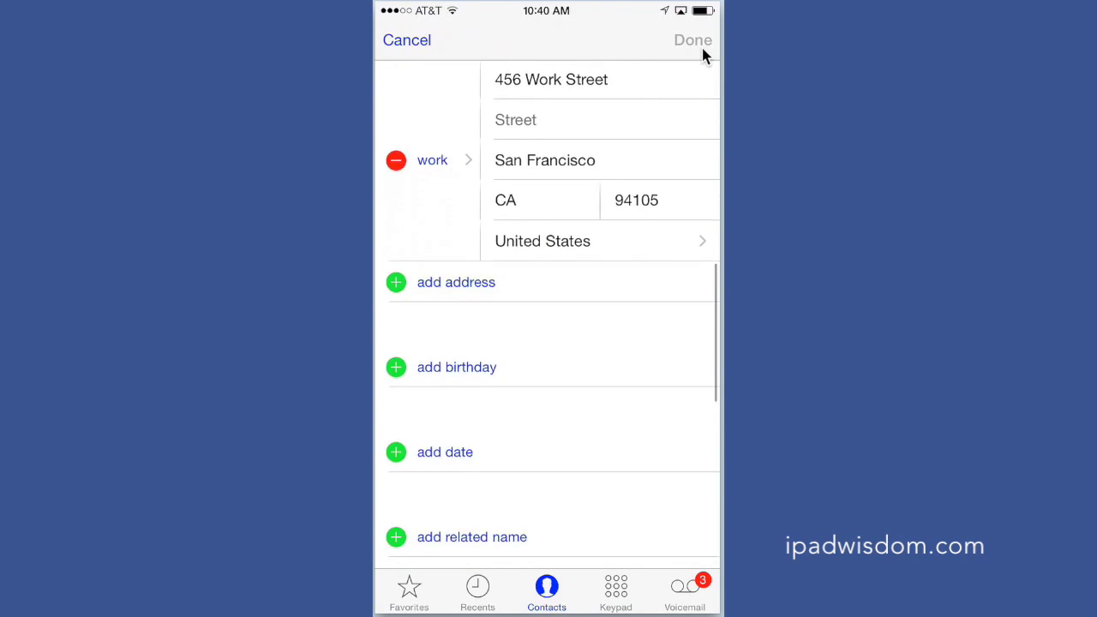
pyautogui.scroll(-3, 702, 44)
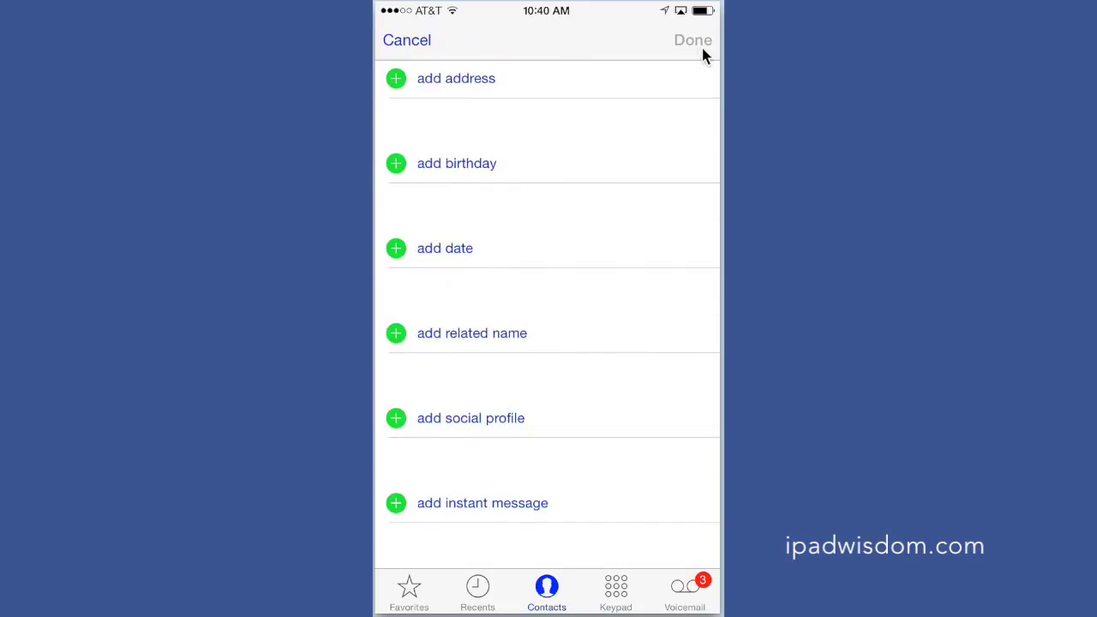
pyautogui.click(395, 334)
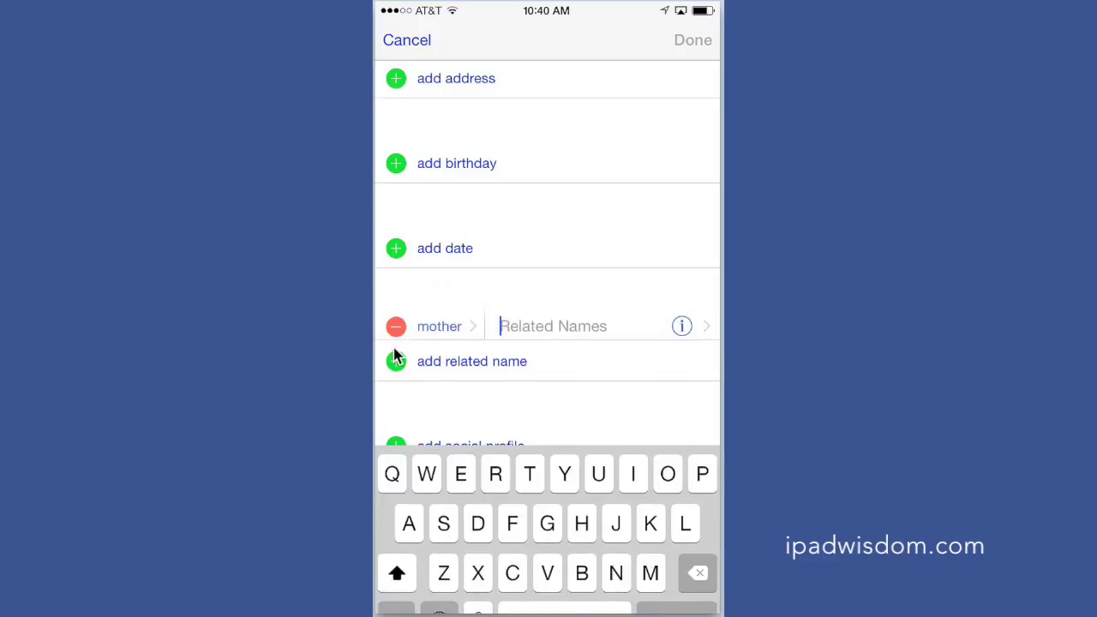
pyautogui.click(440, 334)
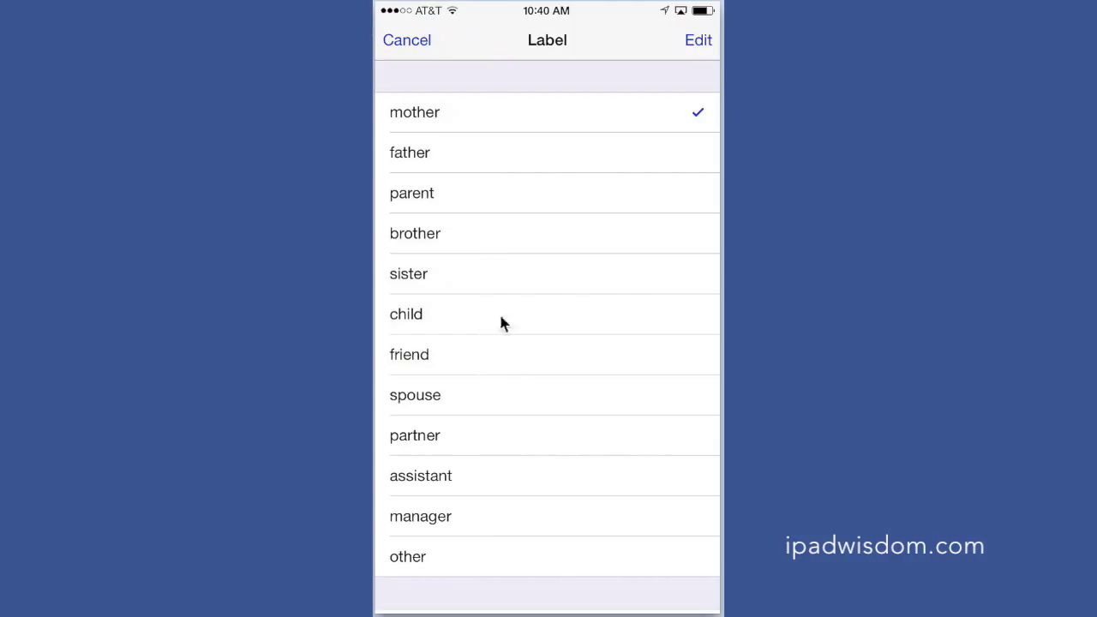
pyautogui.click(499, 129)
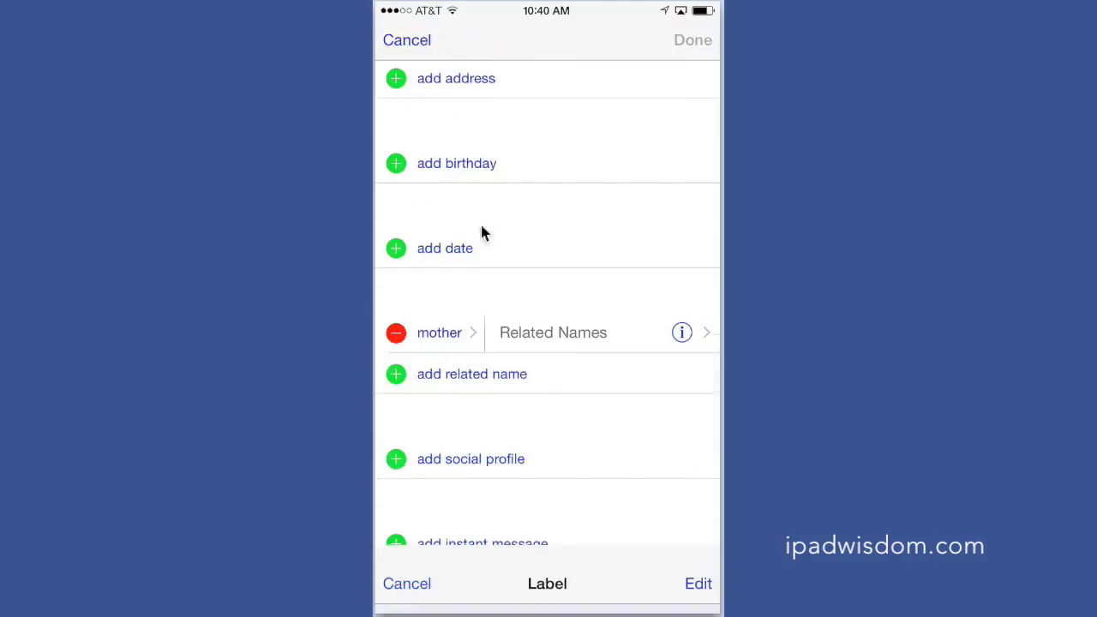
# Find the mother's contact by surname, assign it to the mother entry and save the contact card
pyautogui.click(686, 336)
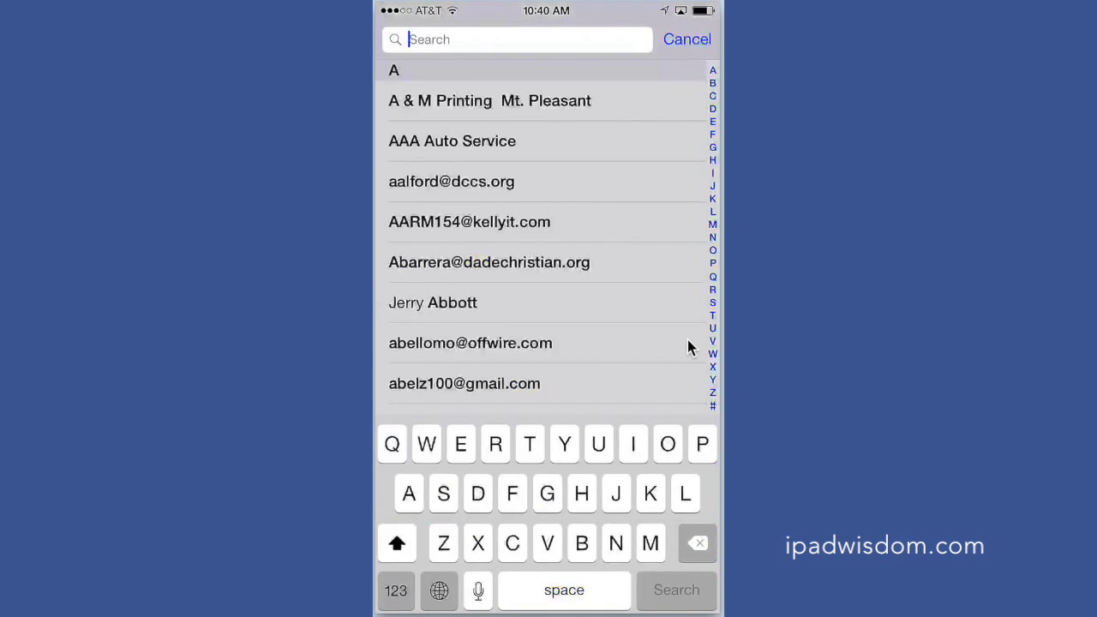
pyautogui.write('Smith')
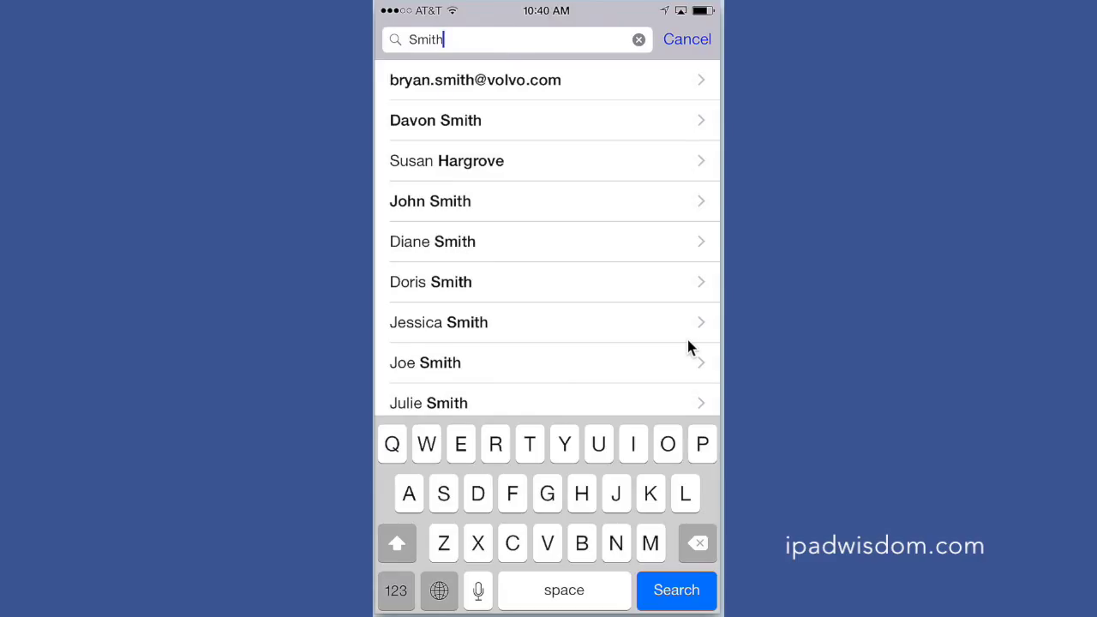
pyautogui.click(688, 283)
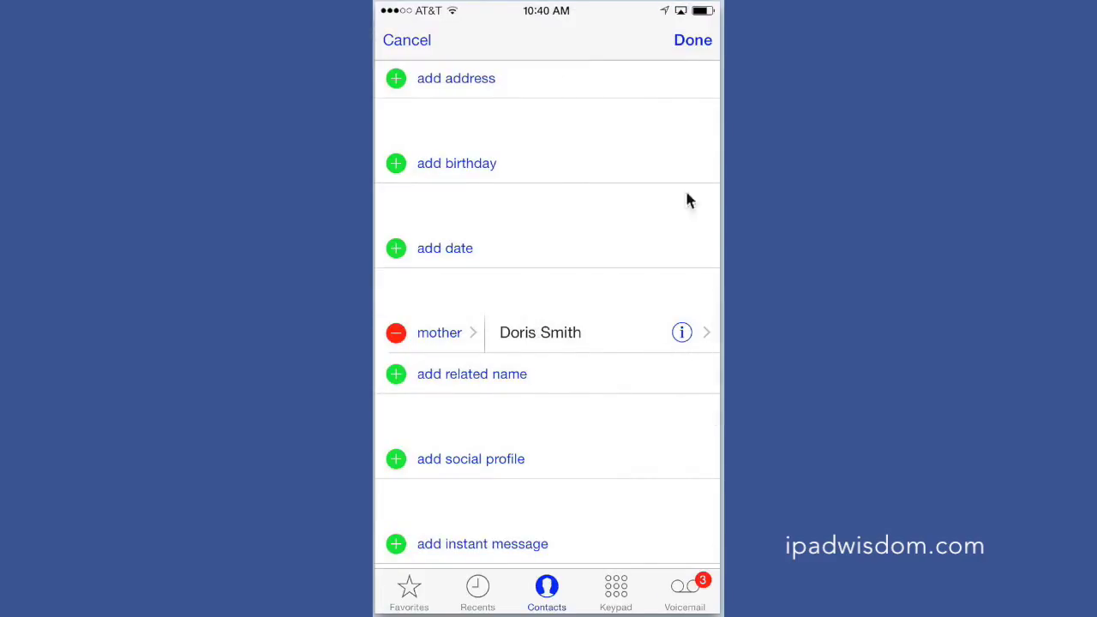
pyautogui.click(692, 40)
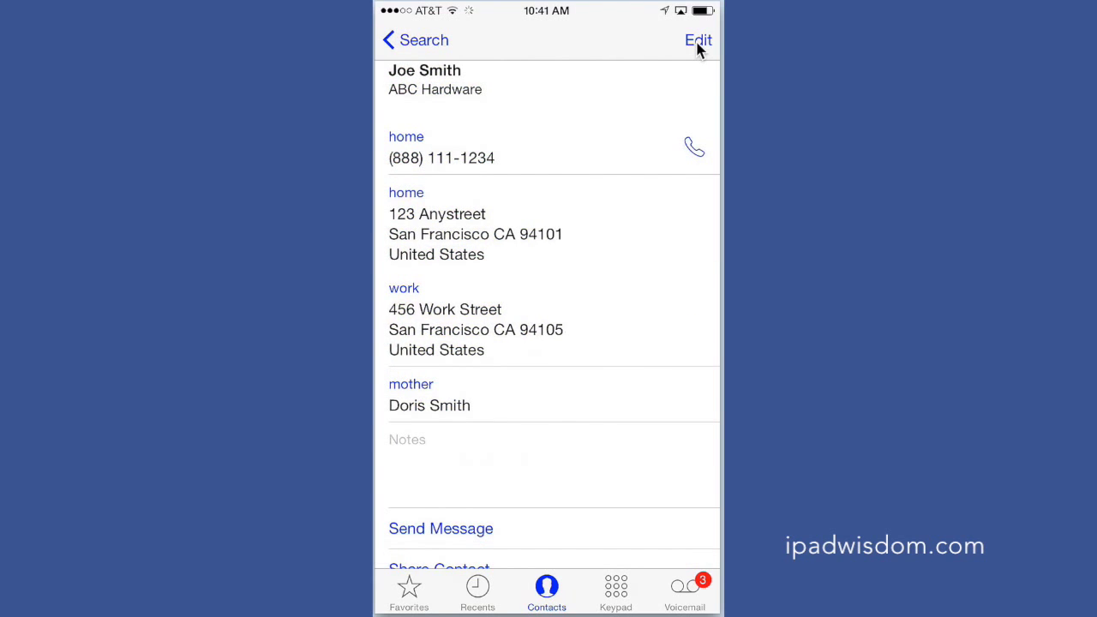